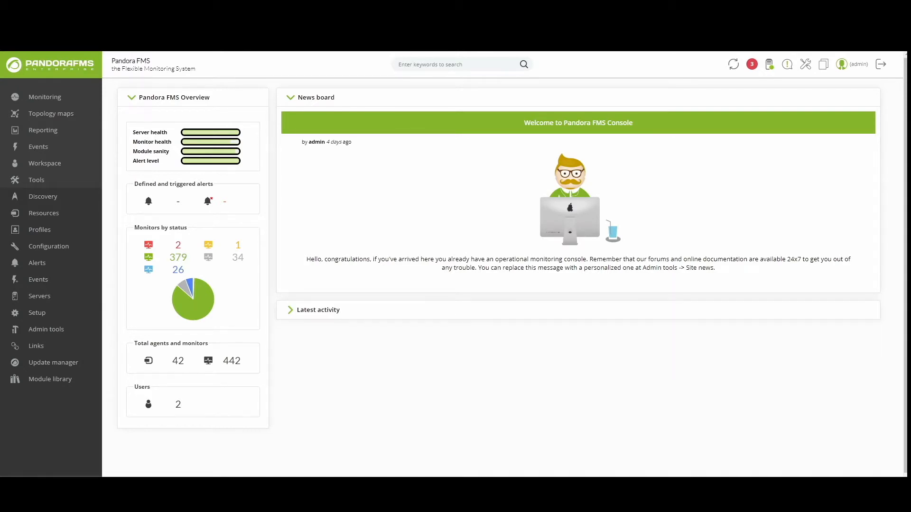
Step: Start a MySQL discovery task named Test for 127.0.0.1 with user root and the database password
mouse_move(51, 199)
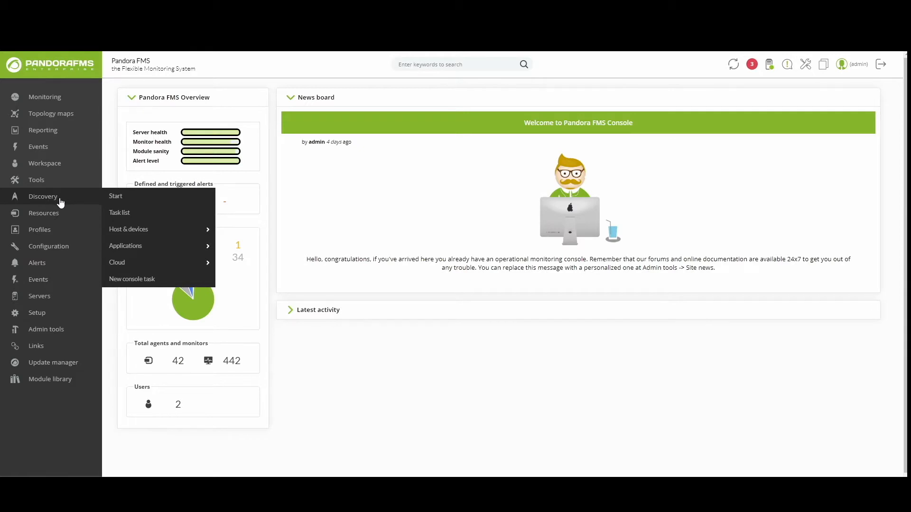
left_click(125, 246)
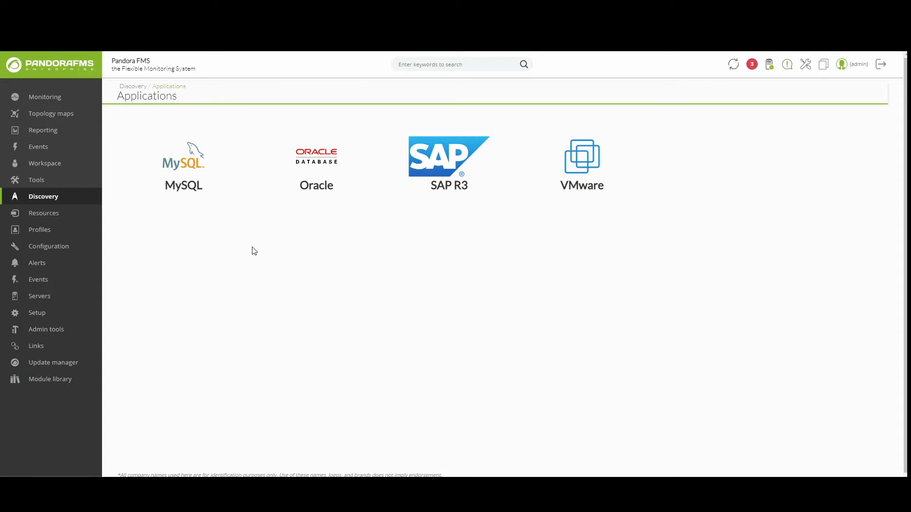
left_click(190, 184)
left_click(274, 132)
type("Tes")
key("Tab")
key("Tab")
key("Tab")
type("127.0.0.1")
key("Tab")
key("Tab")
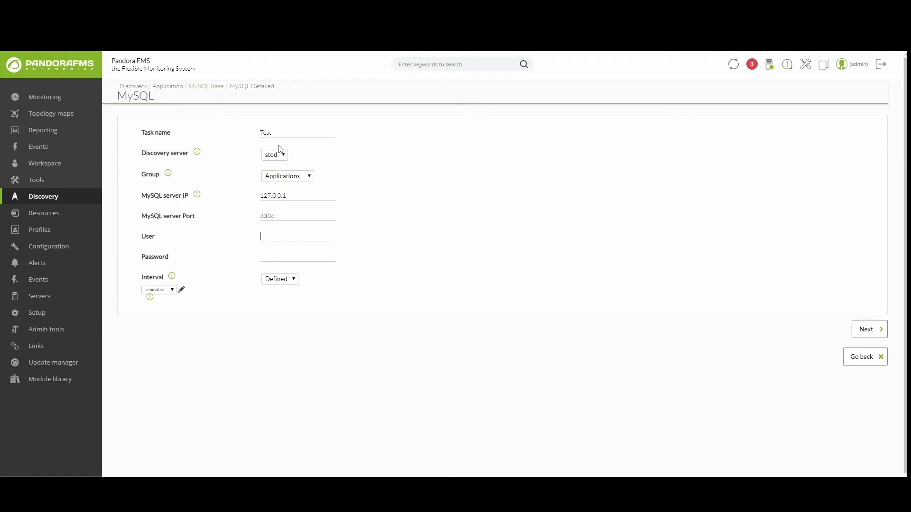
type("root")
key("Tab")
type("pandora")
Step: Set the target agent and module prefix 'prefix-', then save the MySQL task
left_click(862, 328)
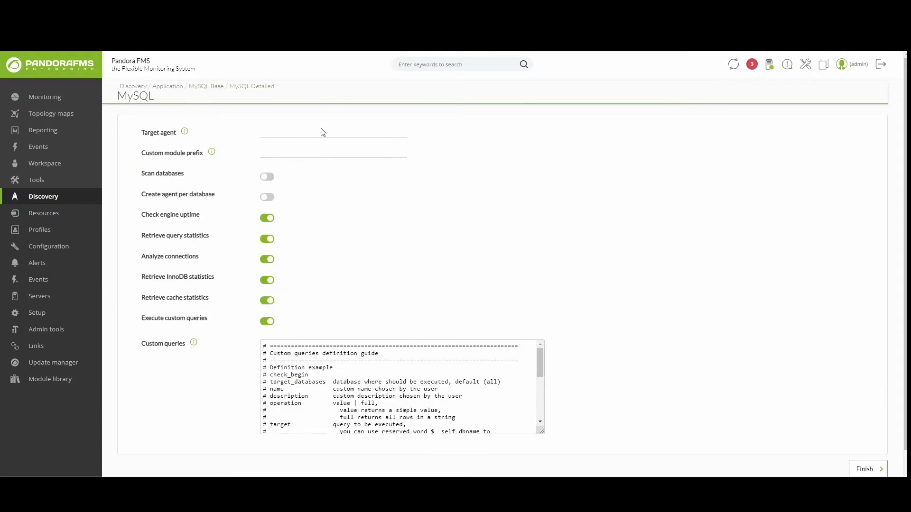
left_click(300, 132)
type("p")
type("gent")
type("prefix")
type("-")
scroll(662, 368, "down", 1)
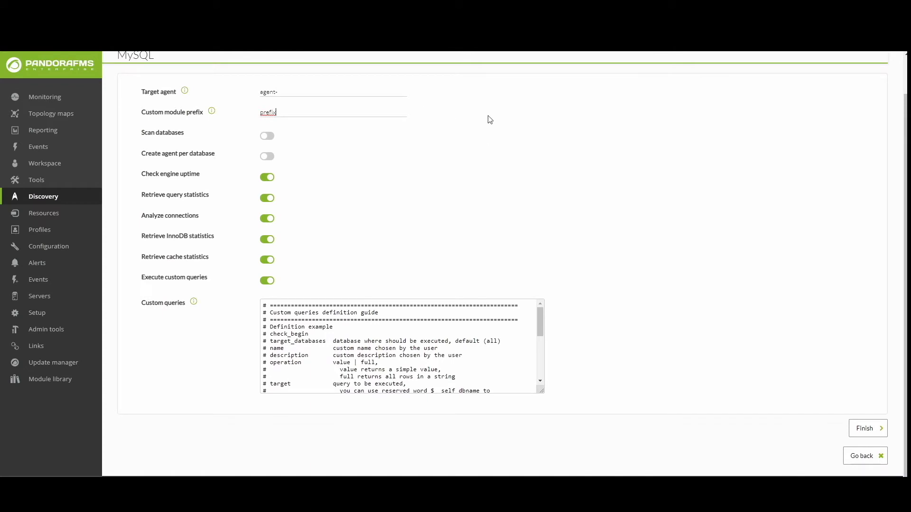
left_click(544, 361)
scroll(544, 361, "down", 5)
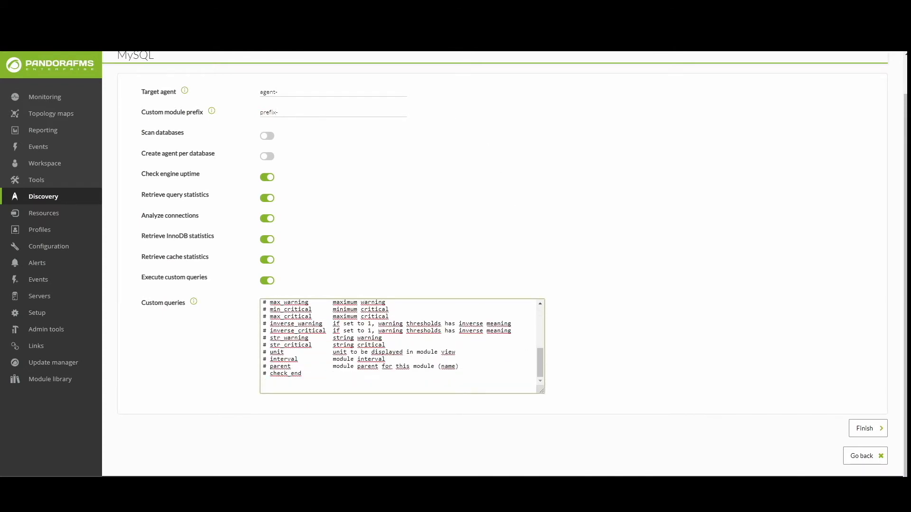
left_click(864, 428)
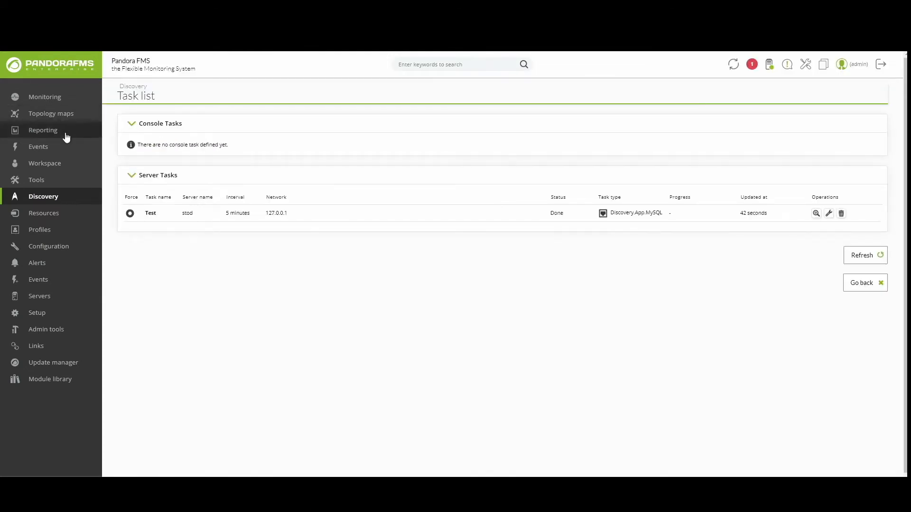
Step: Review the Databases group's MySQL agent modules, then go to Discovery's cloud options
mouse_move(48, 96)
mouse_move(159, 96)
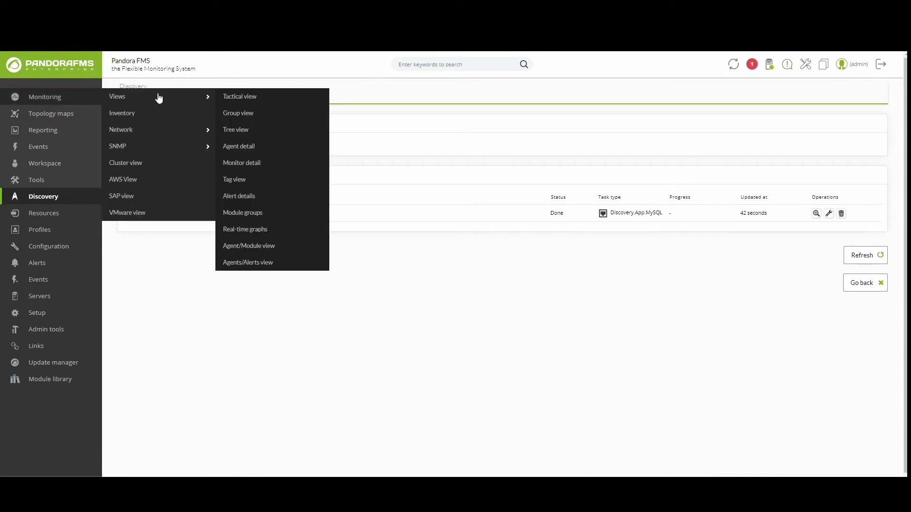
left_click(224, 118)
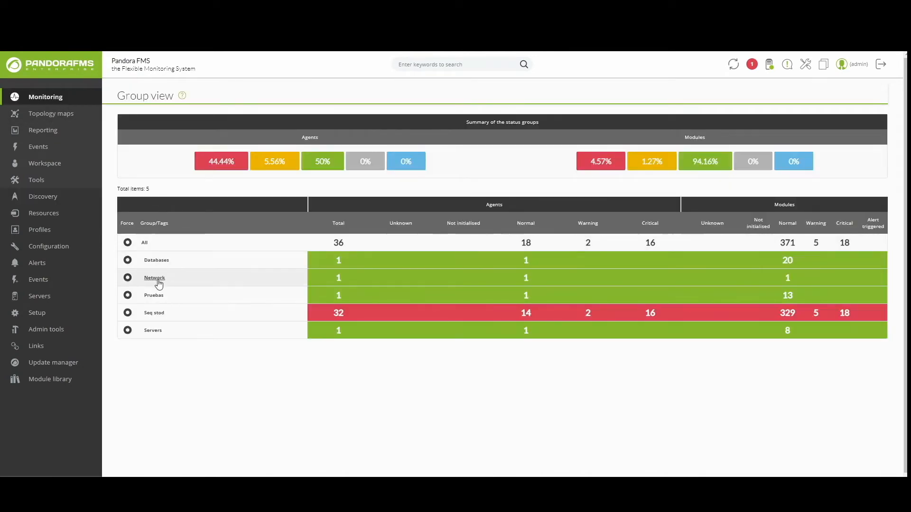
left_click(164, 261)
left_click(129, 201)
scroll(416, 144, "down", 3)
scroll(416, 144, "down", 5)
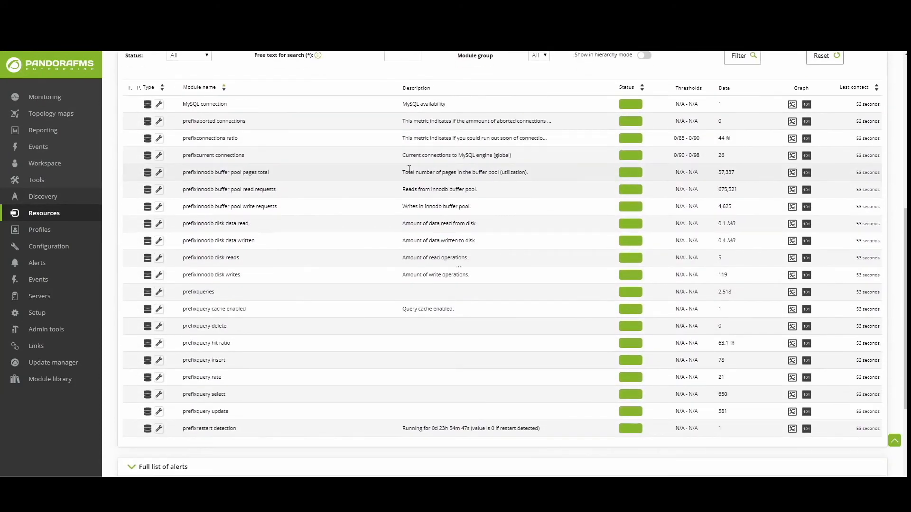
scroll(464, 429, "up", 5)
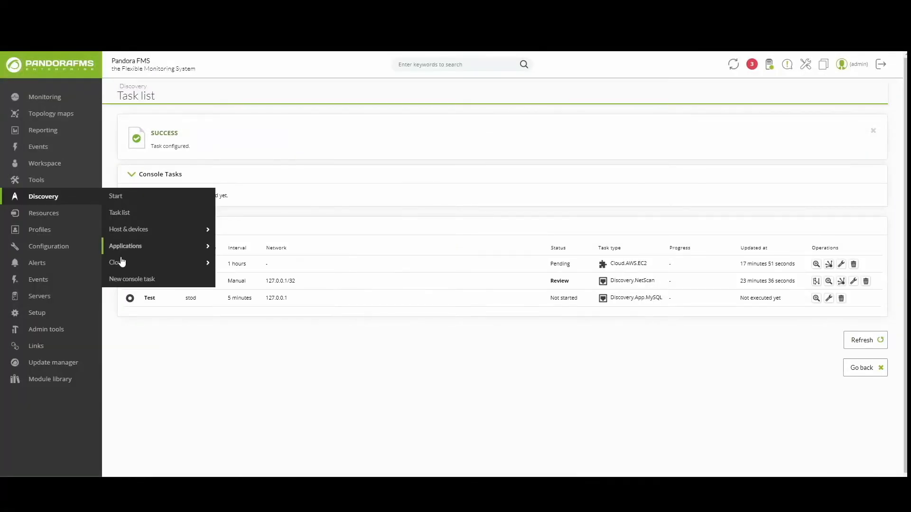
left_click(122, 261)
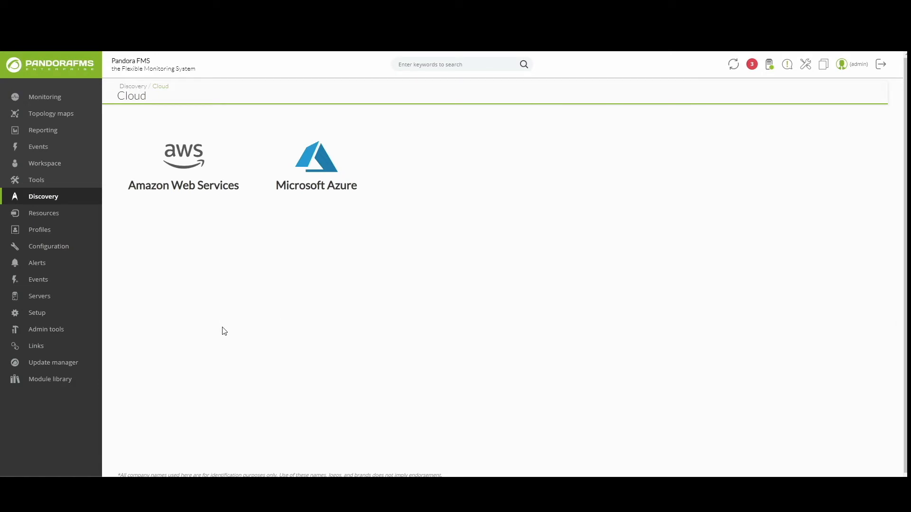
Step: Start an Amazon Web Services discovery and validate the AWS account credentials
mouse_move(81, 196)
mouse_move(120, 267)
left_click(236, 267)
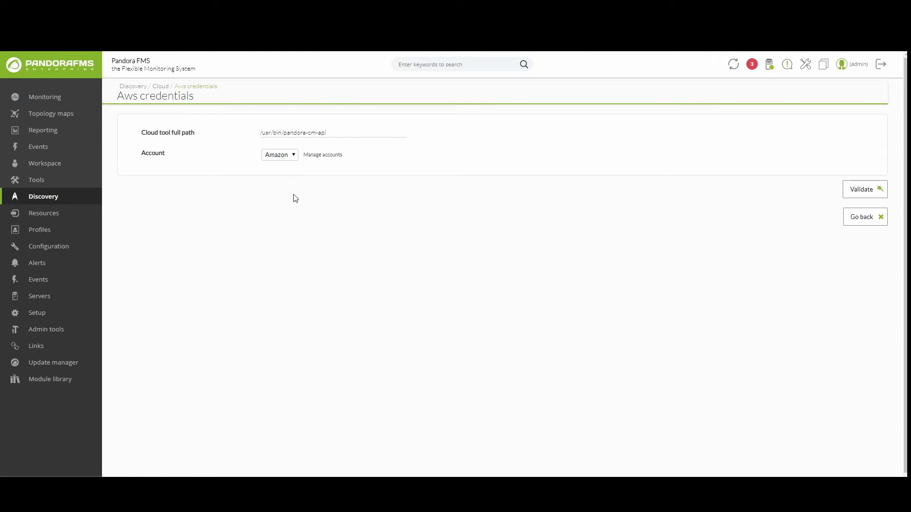
left_click(847, 189)
left_click(863, 192)
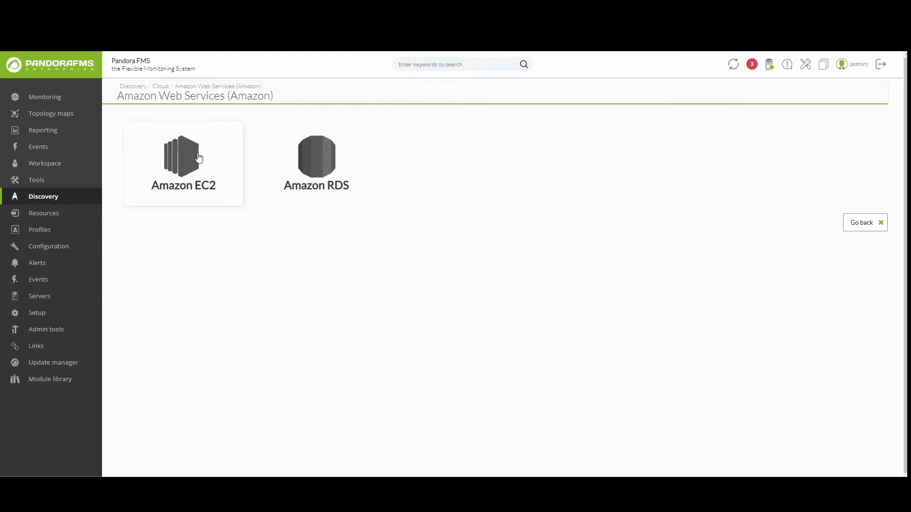
Step: Choose Amazon EC2, pass the cost, performance summary and region settings, and finish the task
left_click(211, 165)
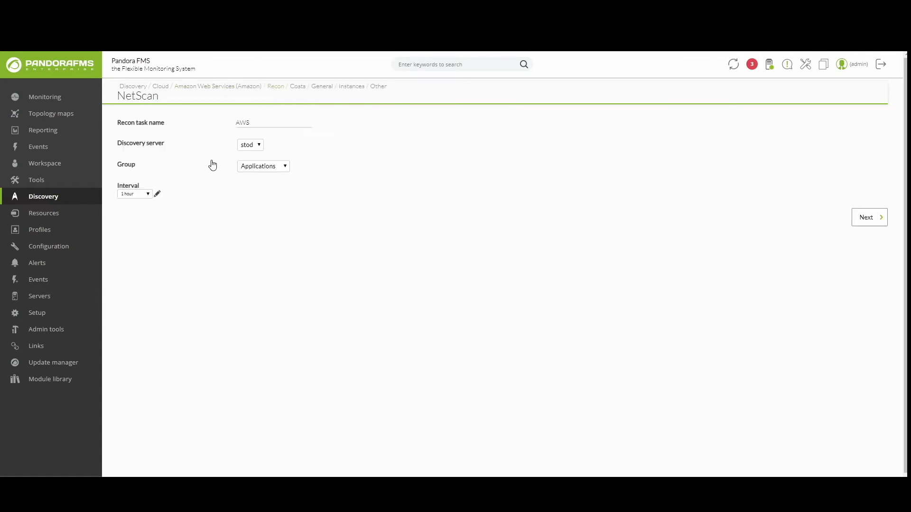
left_click(296, 91)
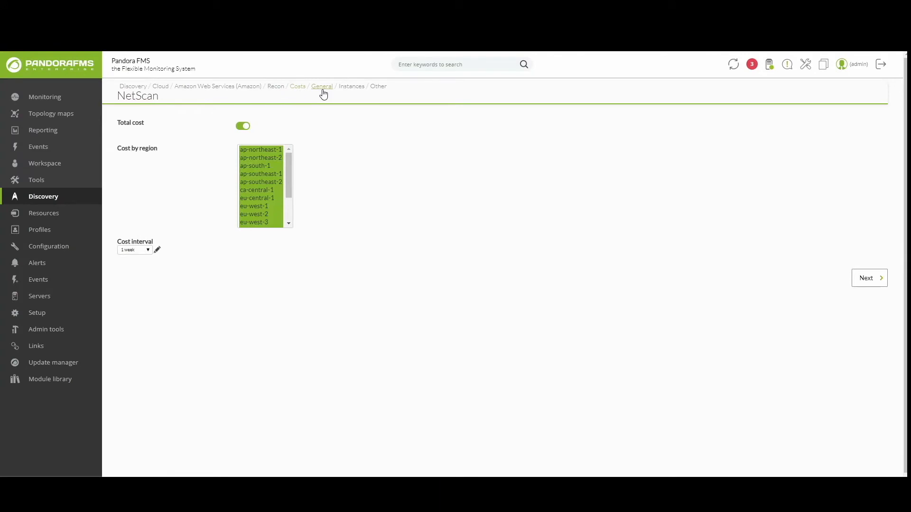
left_click(323, 91)
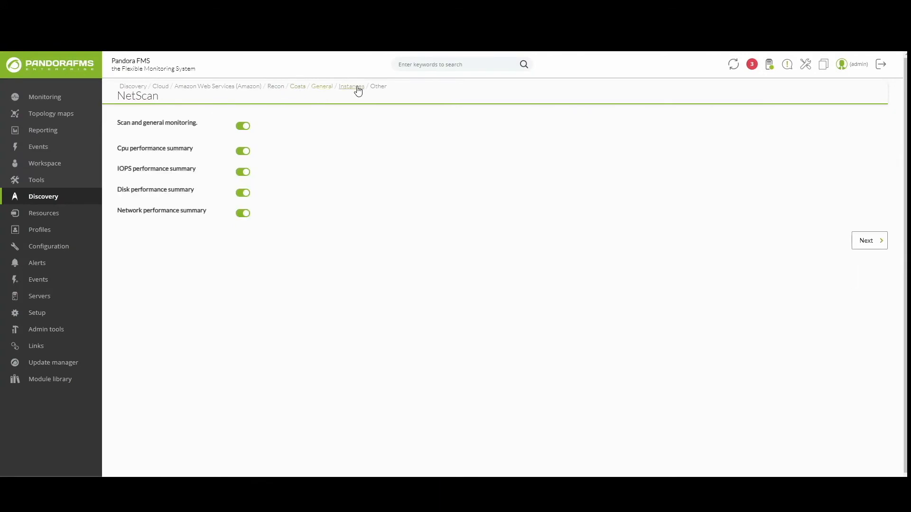
left_click(381, 90)
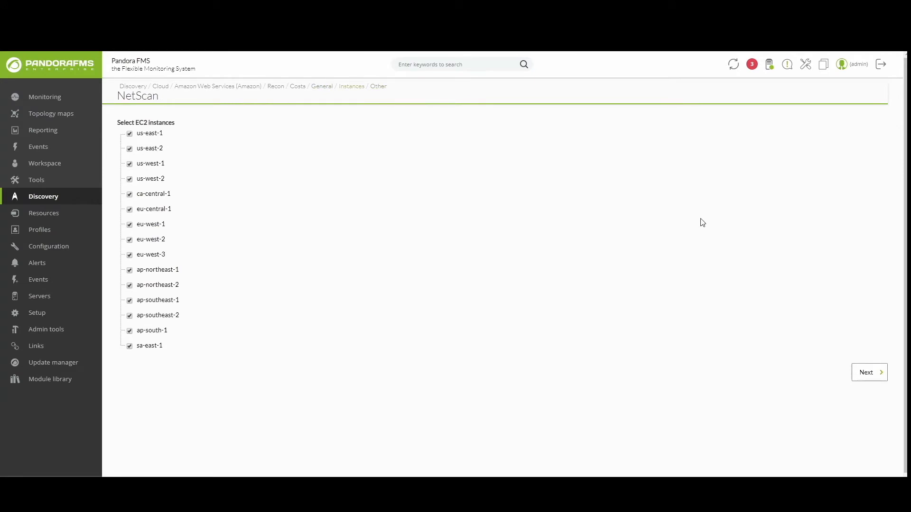
left_click(862, 176)
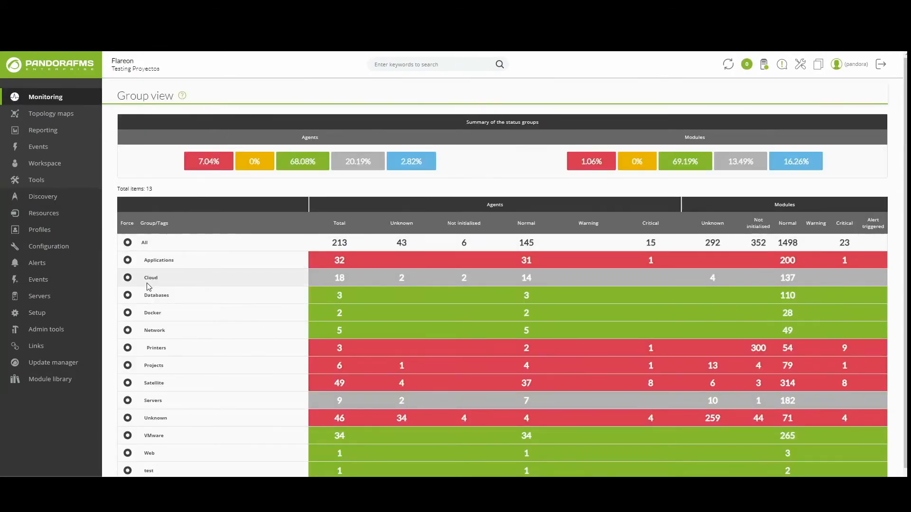
Step: Check the Cloud group's Aws agent and AWS cost view, then show the AWS task's region map
left_click(151, 278)
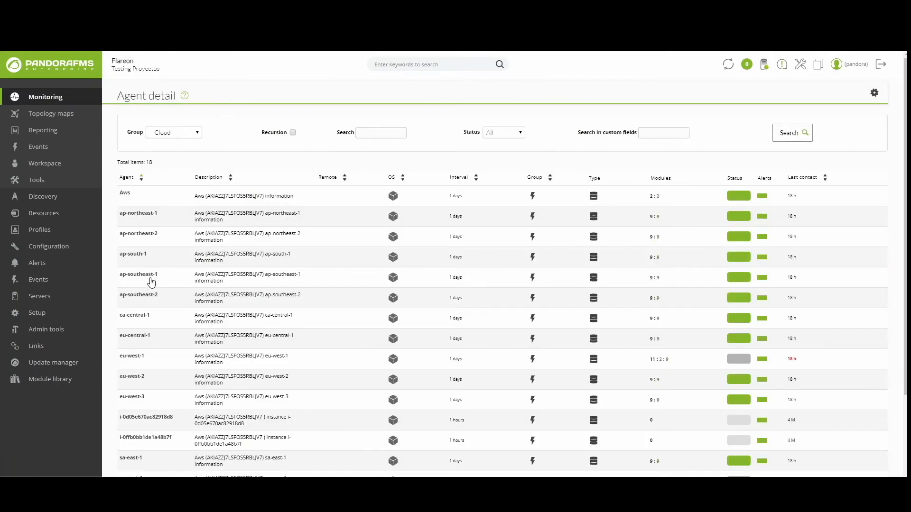
left_click(125, 193)
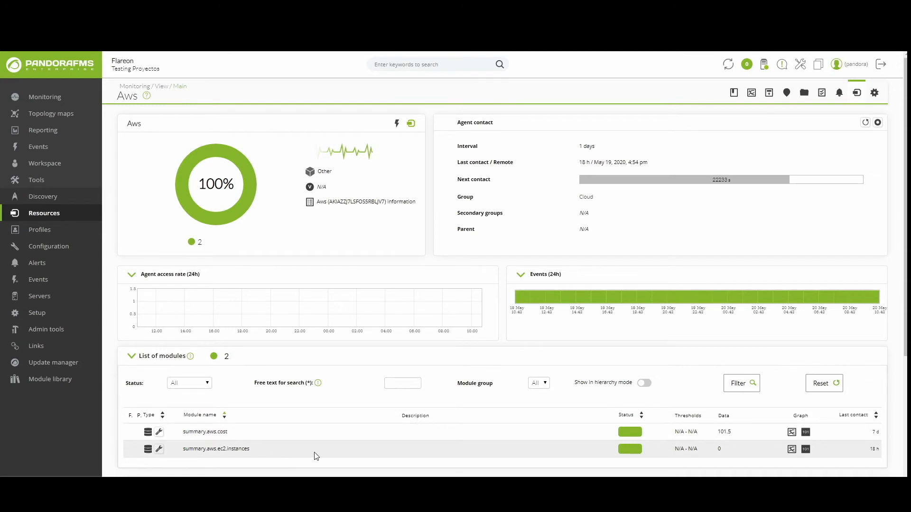
mouse_move(65, 99)
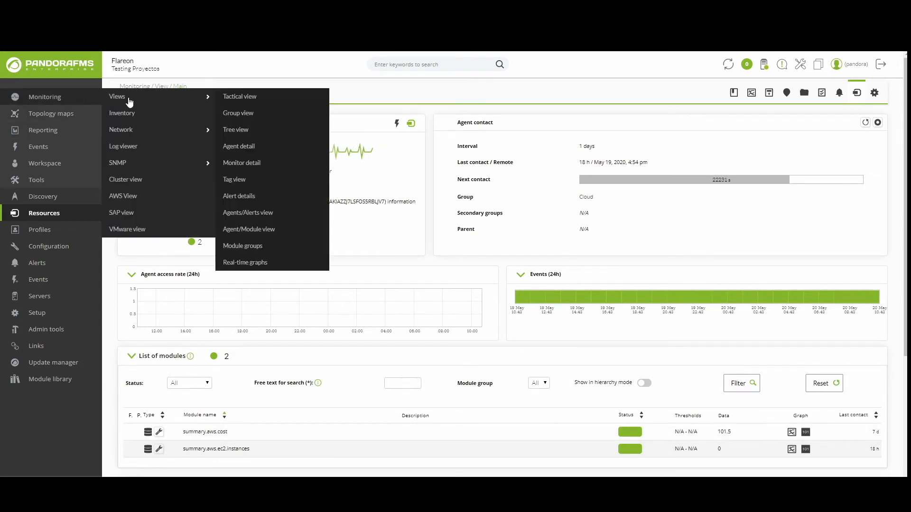
left_click(124, 196)
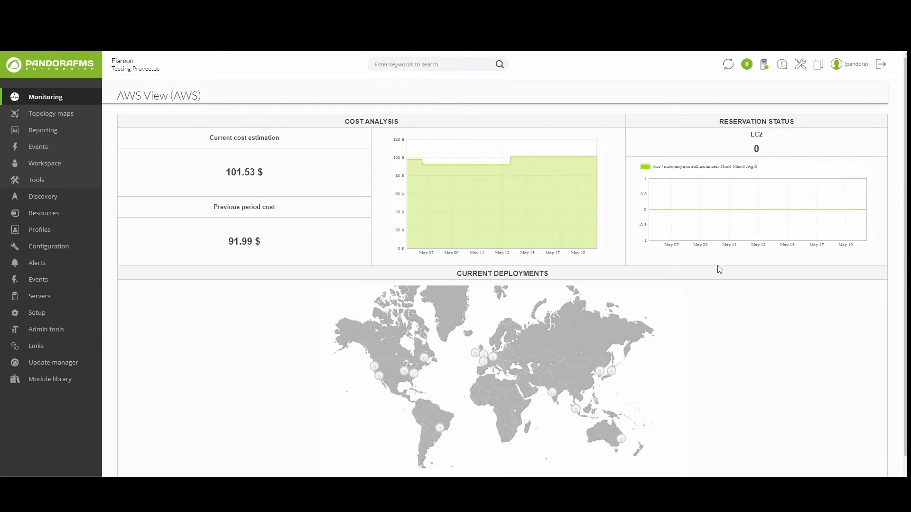
scroll(716, 267, "down", 1)
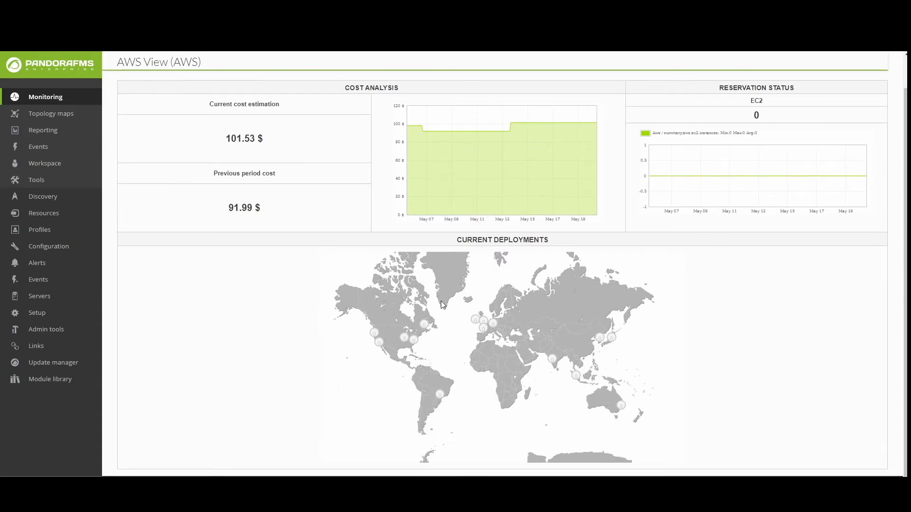
scroll(440, 301, "up", 1)
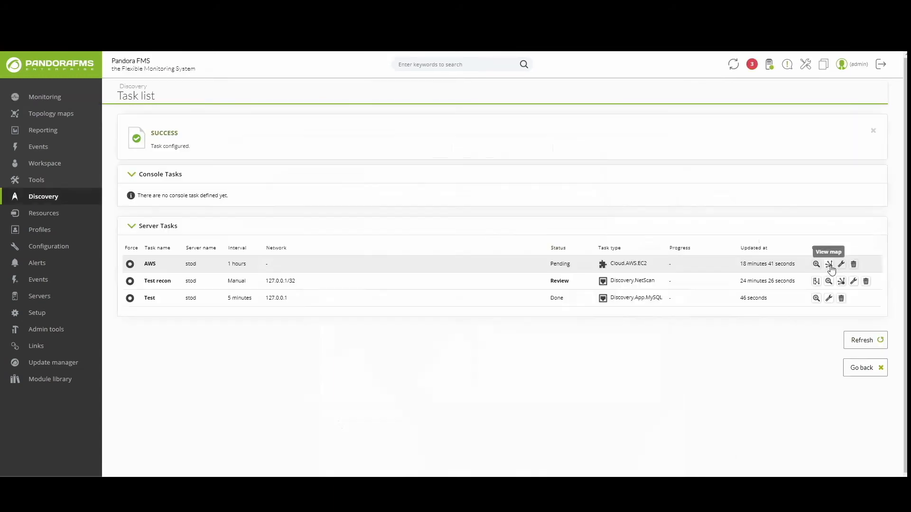
left_click(829, 264)
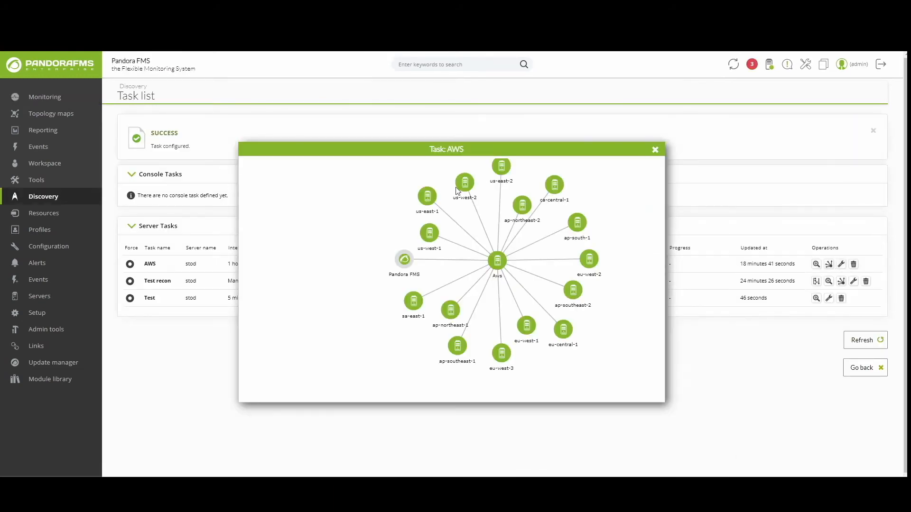
Step: Create an hourly 'Backup Pandora FMS database' console task described as Backup Pandora database
mouse_move(69, 202)
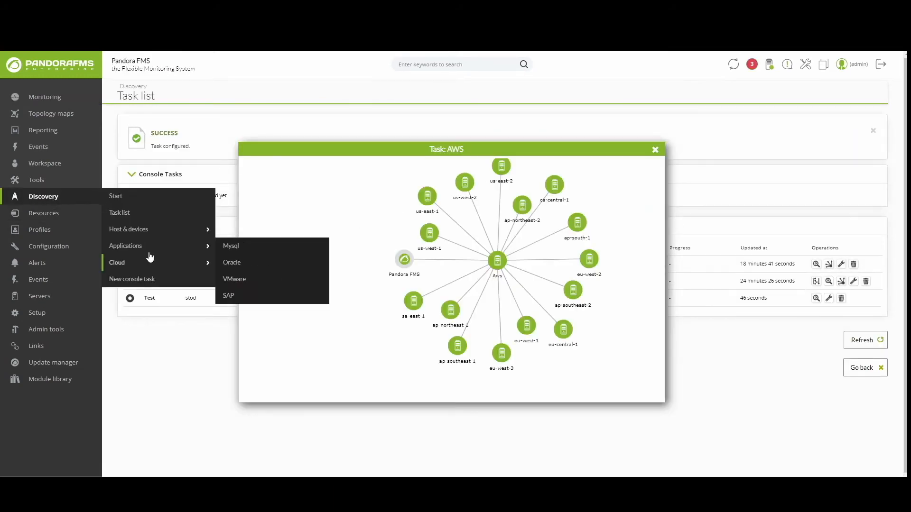
left_click(138, 279)
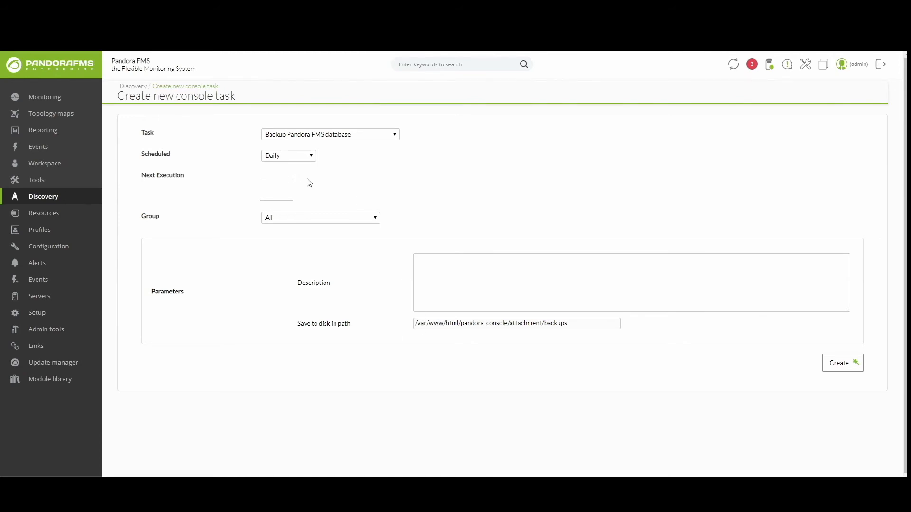
mouse_move(42, 195)
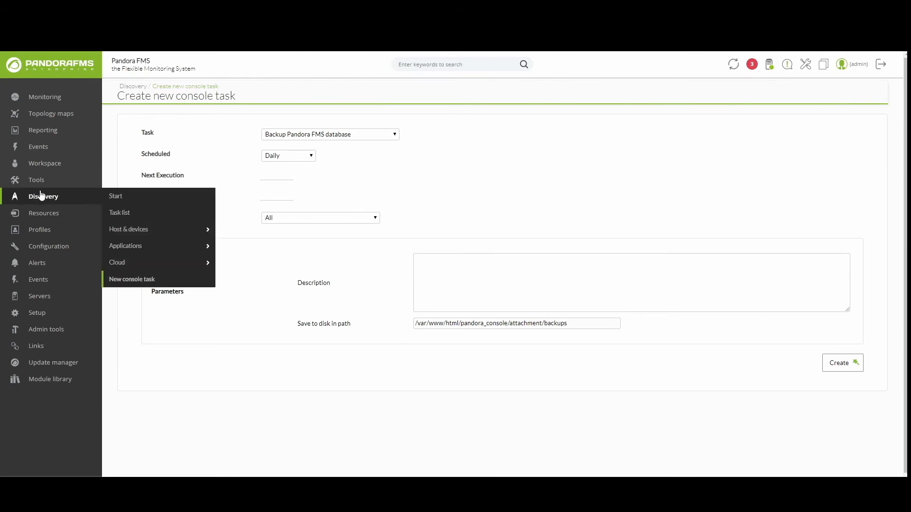
left_click(133, 278)
left_click(365, 135)
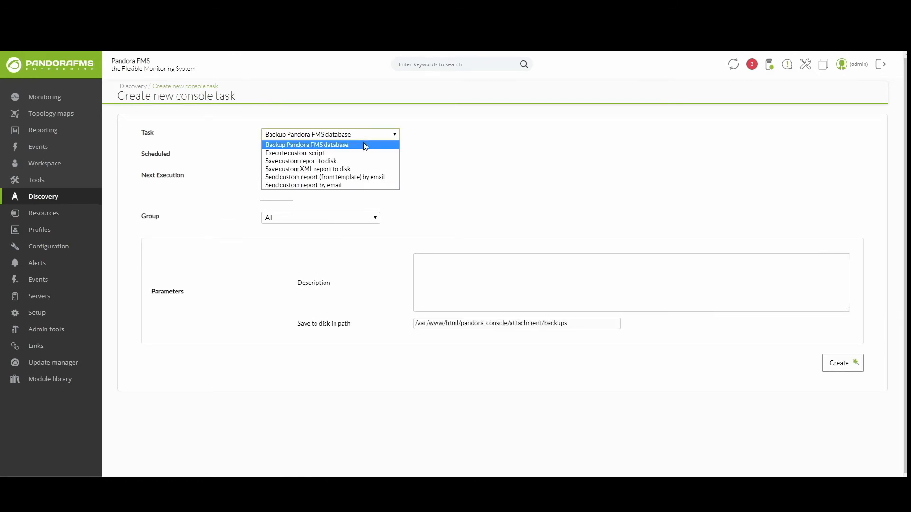
left_click(362, 146)
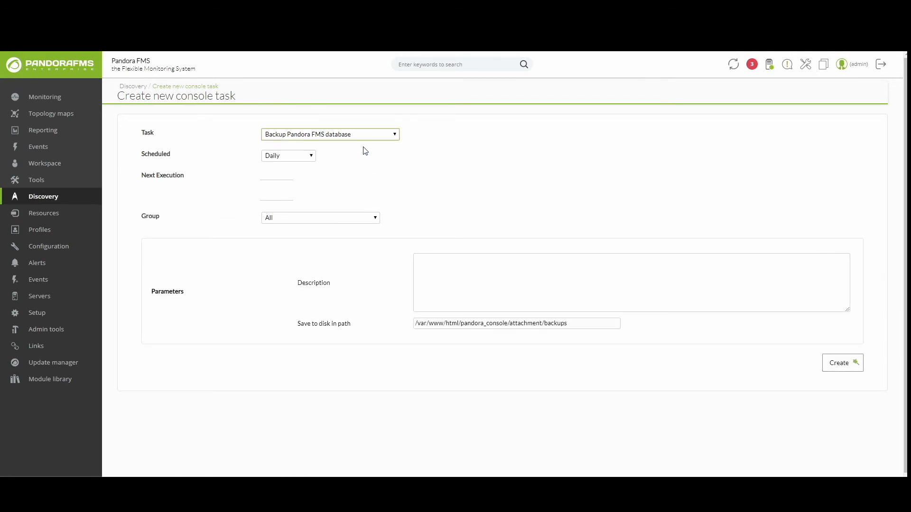
left_click(293, 157)
left_click(293, 173)
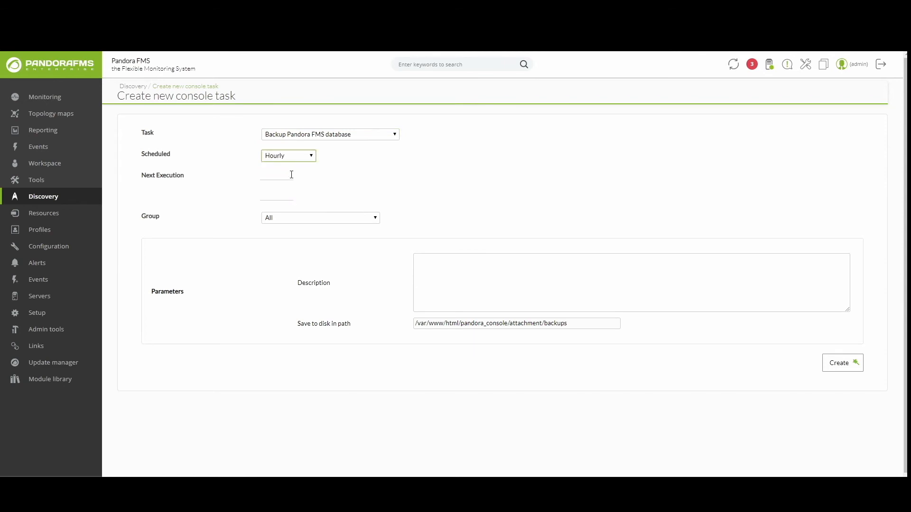
left_click(491, 280)
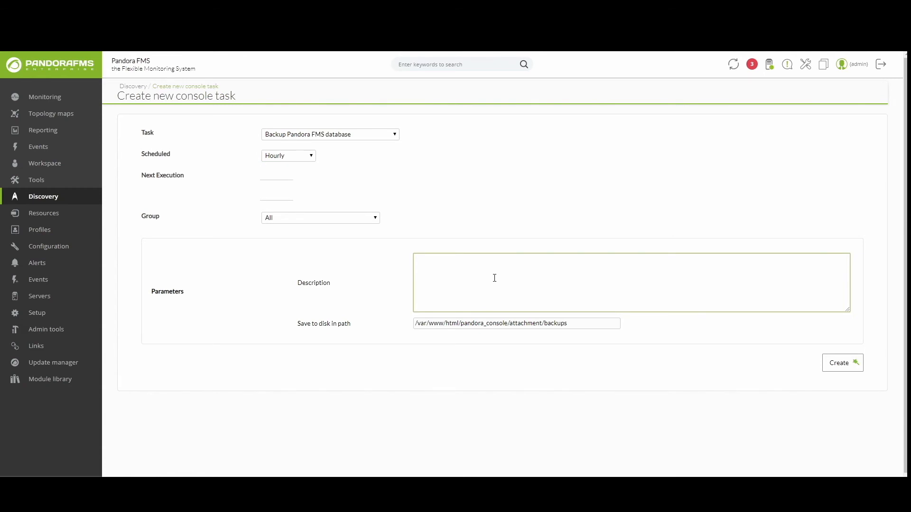
type("Bakcup")
left_click(843, 363)
Step: Open the Test recon NetScan task (network 127.0.0.1/32) for editing from the task list
mouse_move(42, 195)
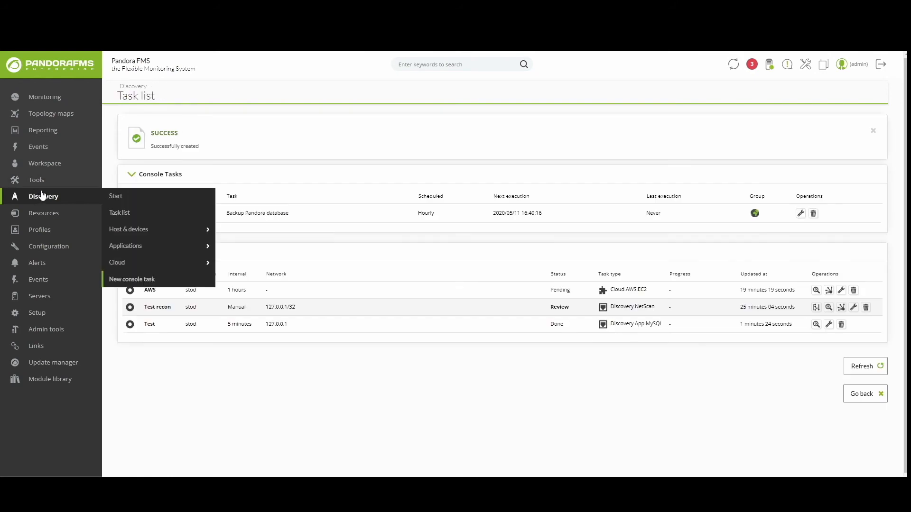
left_click(164, 230)
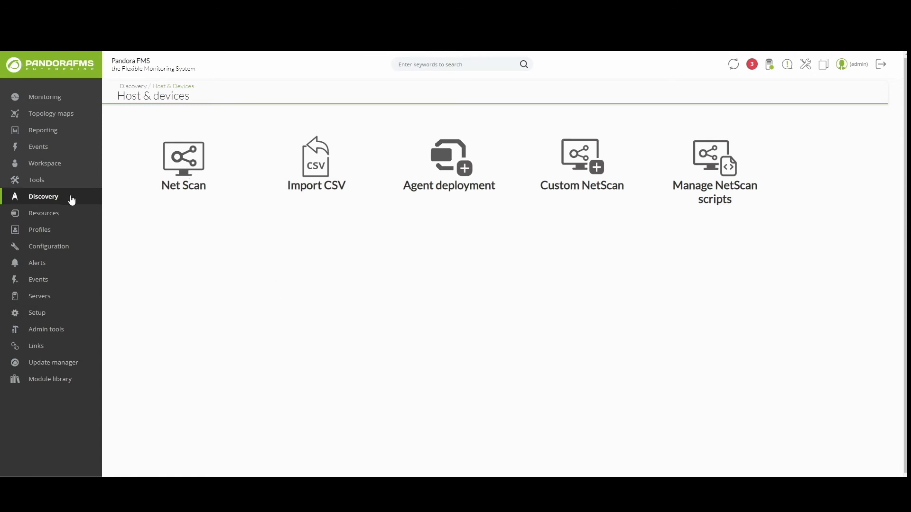
mouse_move(69, 198)
left_click(132, 213)
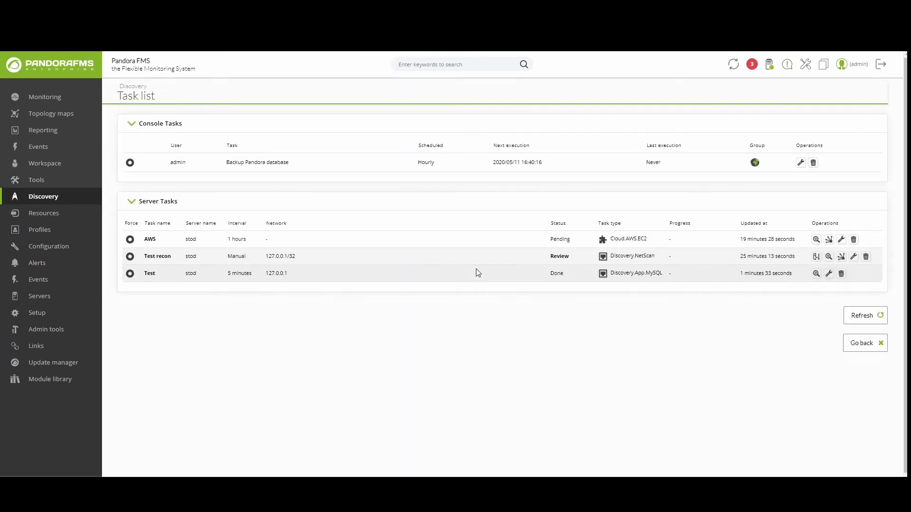
left_click(854, 257)
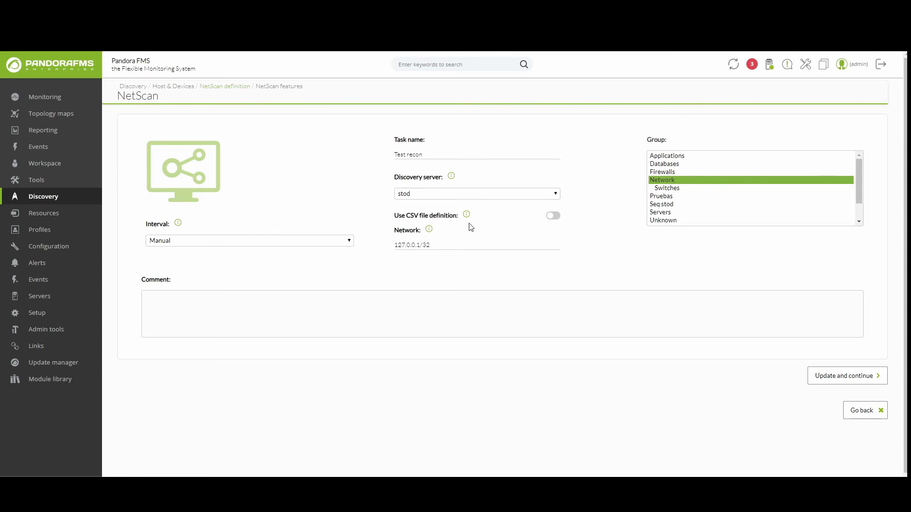
Step: Re-save the Test recon scan settings unchanged, leaving WMI scanning off
mouse_move(466, 219)
left_click(846, 375)
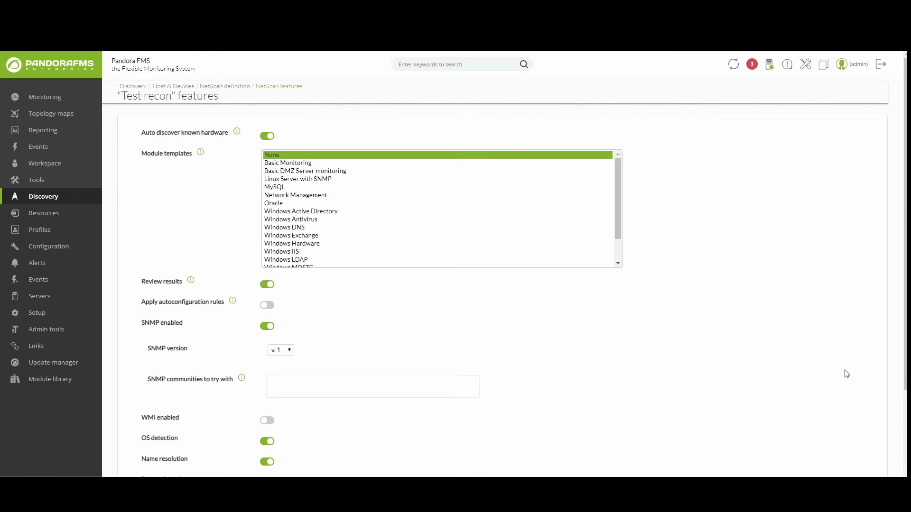
scroll(550, 356, "down", 3)
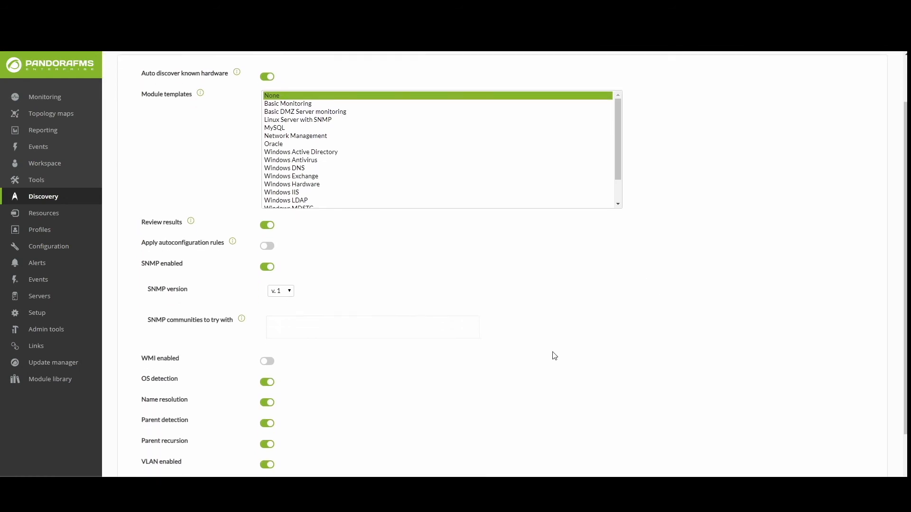
scroll(412, 388, "up", 1)
left_click(267, 340)
left_click(267, 340)
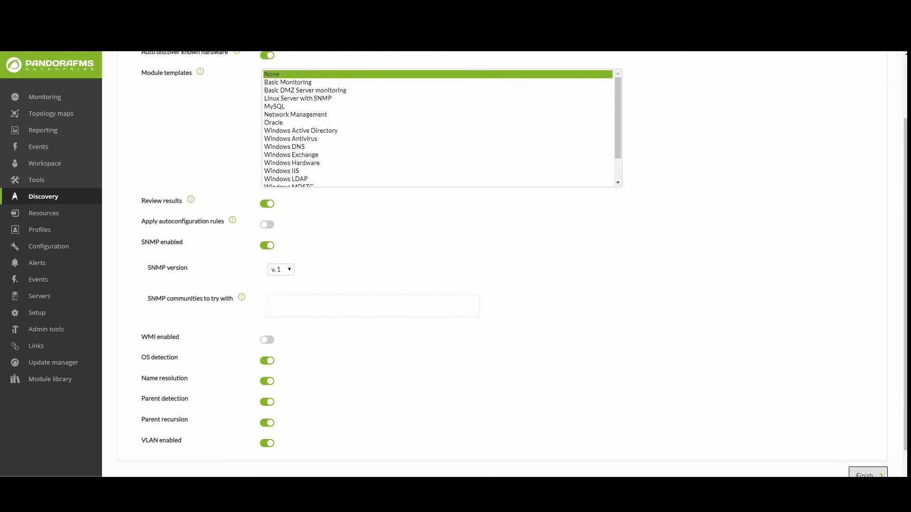
left_click(864, 474)
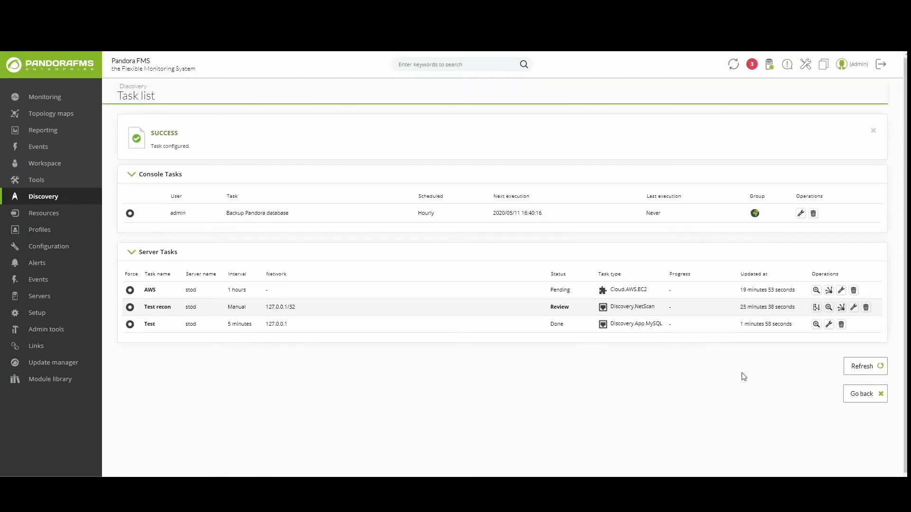
Step: Review Test recon's results and approve gateway and localhost for monitoring
left_click(816, 307)
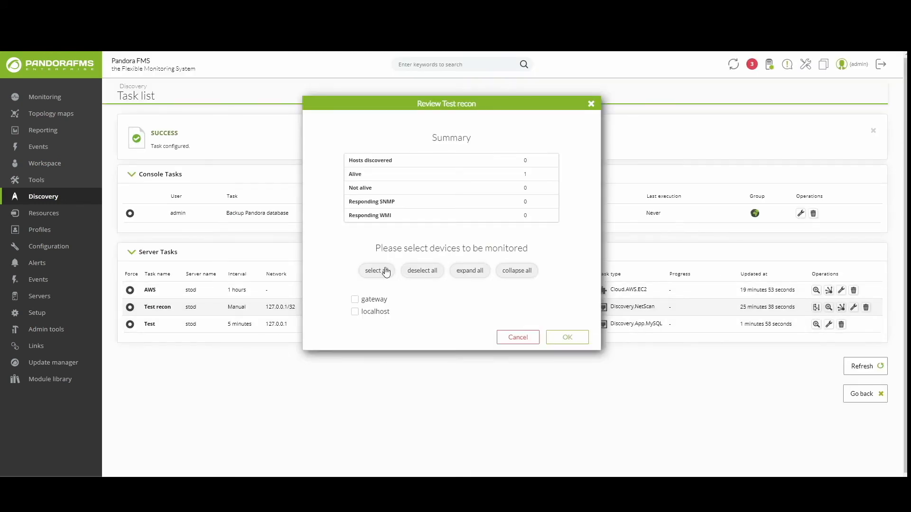
left_click(386, 271)
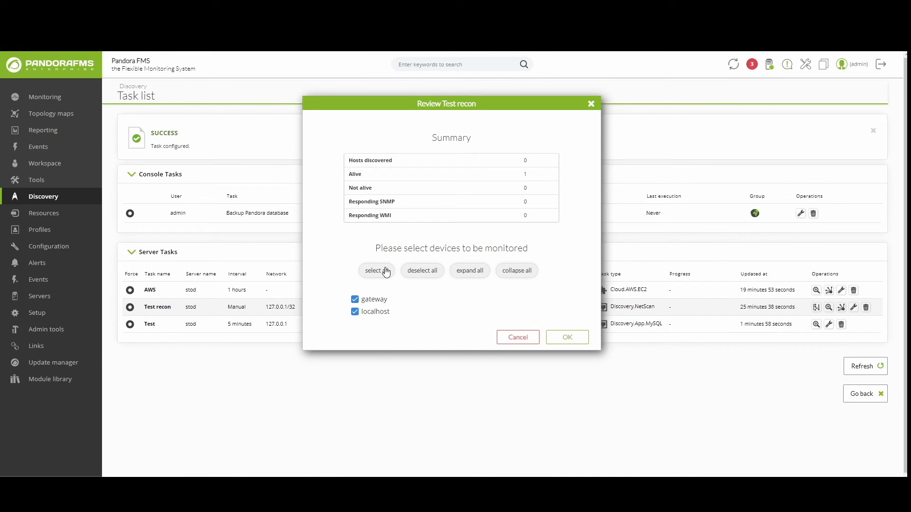
left_click(564, 337)
Step: Go to the Import CSV page under Host & devices
mouse_move(53, 198)
mouse_move(156, 229)
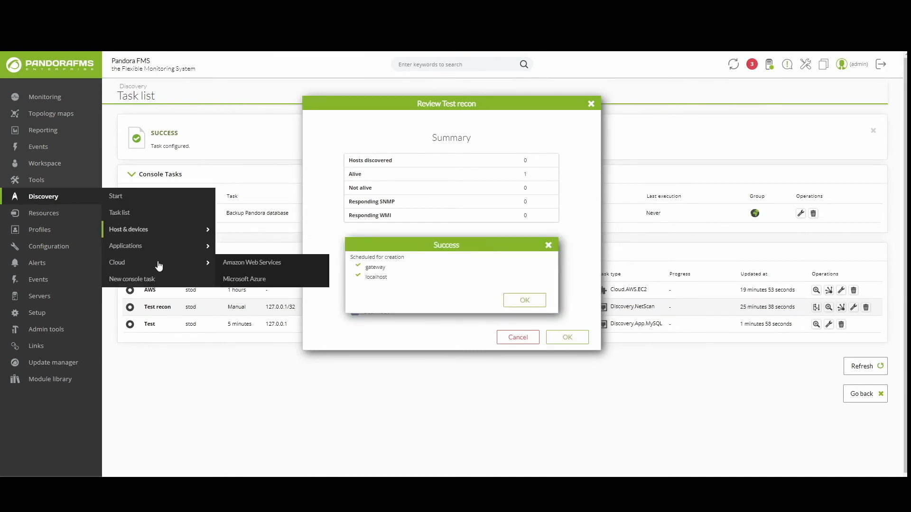
left_click(236, 246)
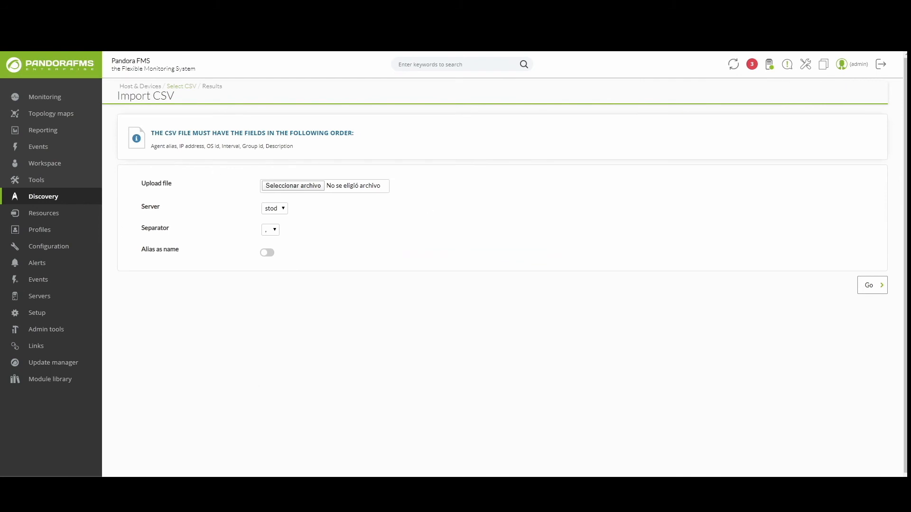
Step: Open Agent deployment from the Host & devices menu to view the empty target table
mouse_move(83, 200)
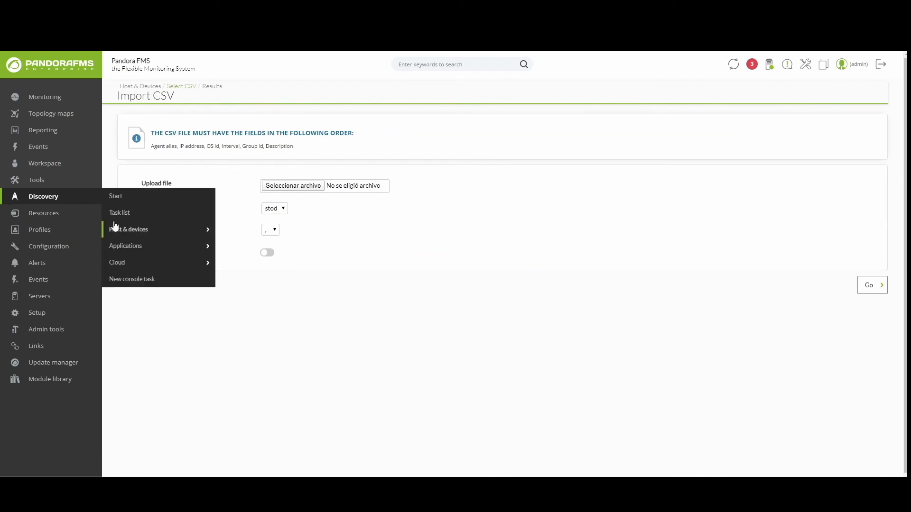
mouse_move(158, 235)
left_click(244, 262)
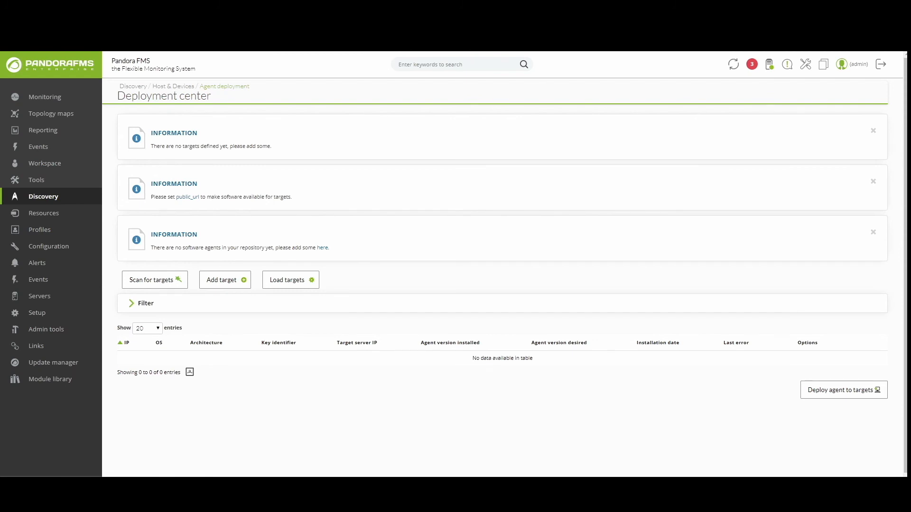
mouse_move(57, 196)
mouse_move(157, 263)
Step: Try creating a net scan script named 'This is my s' without a path, then view IPAM Recon
mouse_move(88, 203)
mouse_move(166, 229)
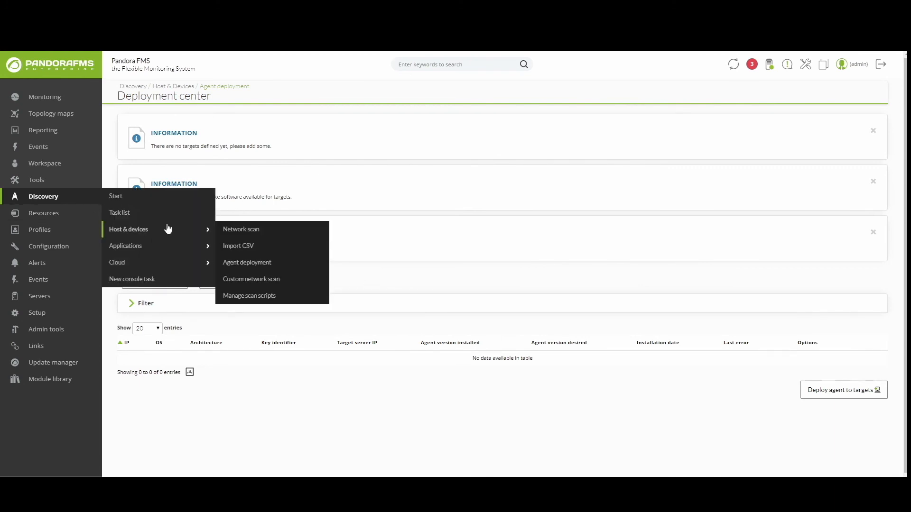
left_click(244, 295)
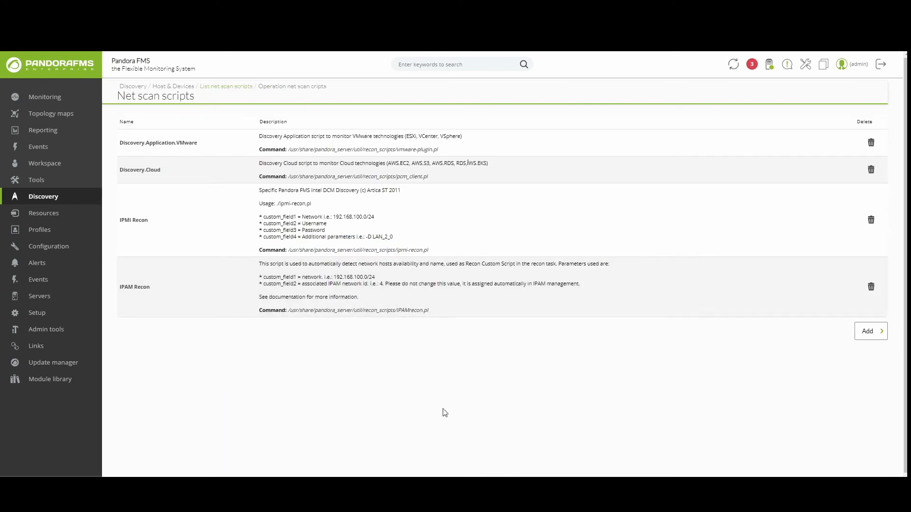
left_click(878, 338)
type("This is my script")
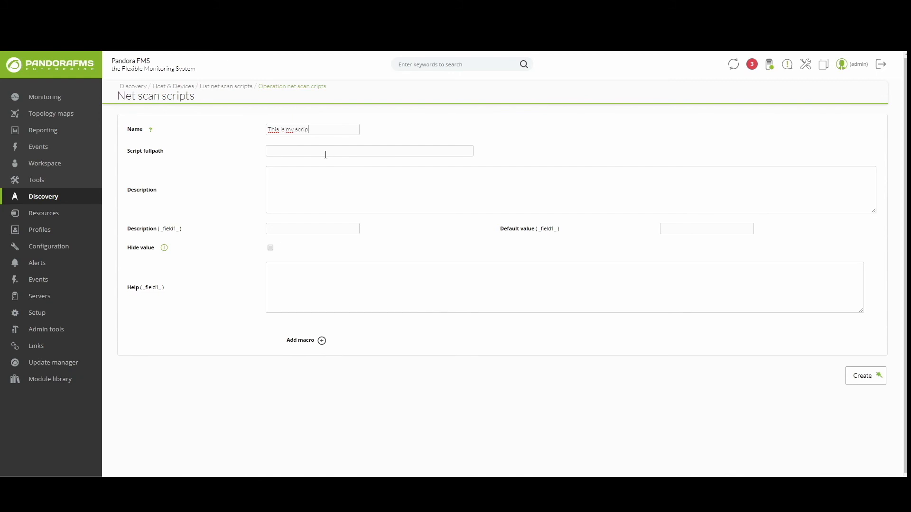
left_click(862, 375)
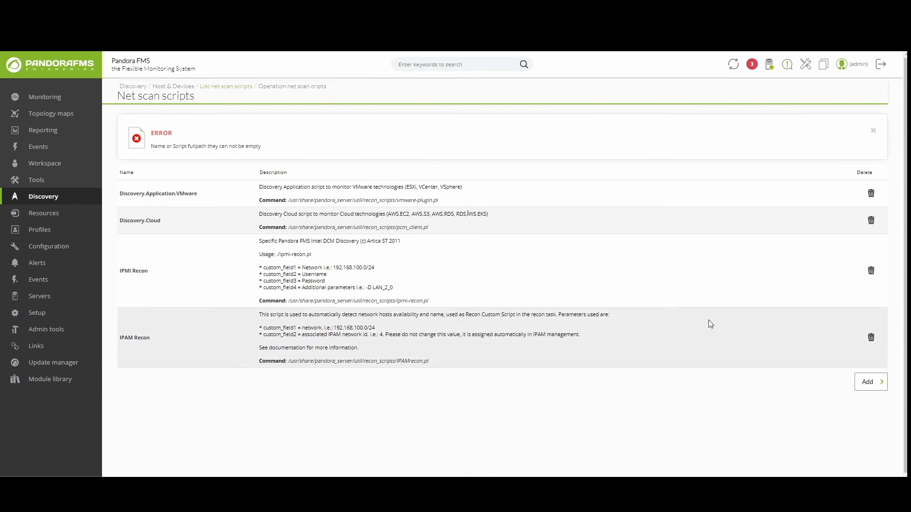
left_click(140, 338)
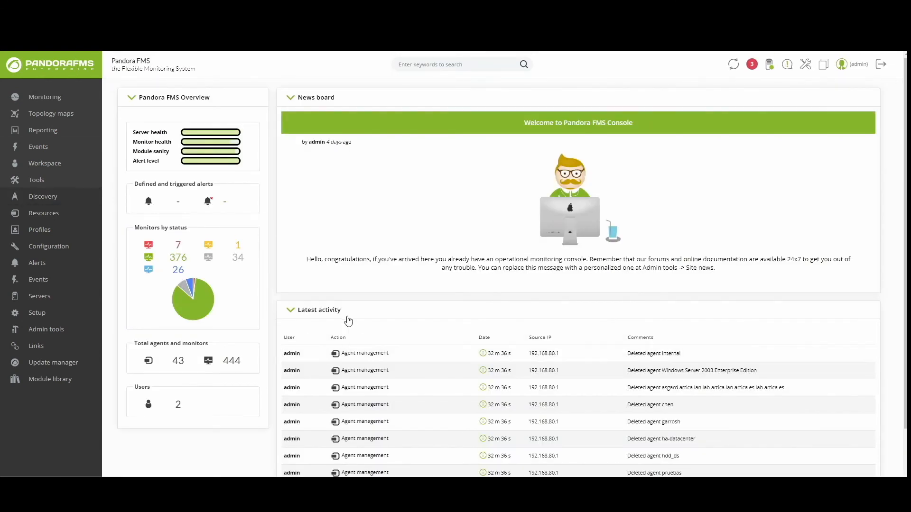
Step: Collapse the Latest activity panel on the console home dashboard
left_click(347, 322)
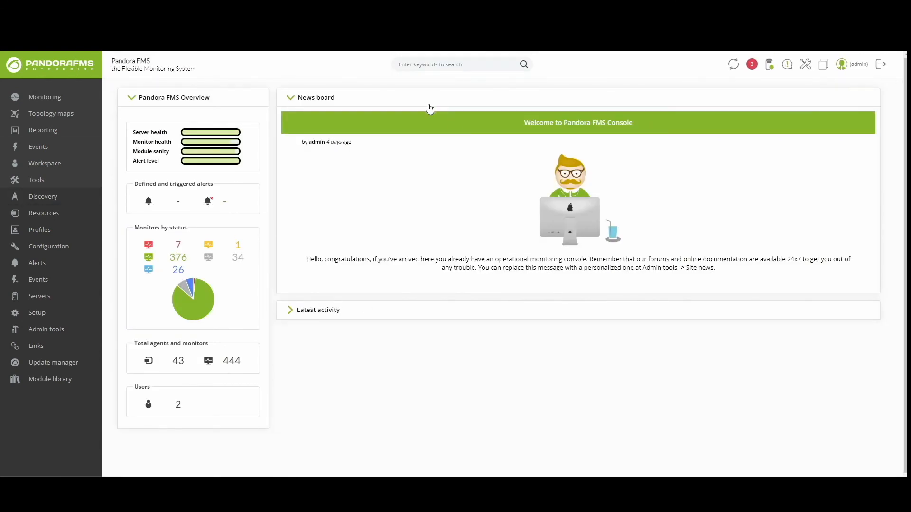